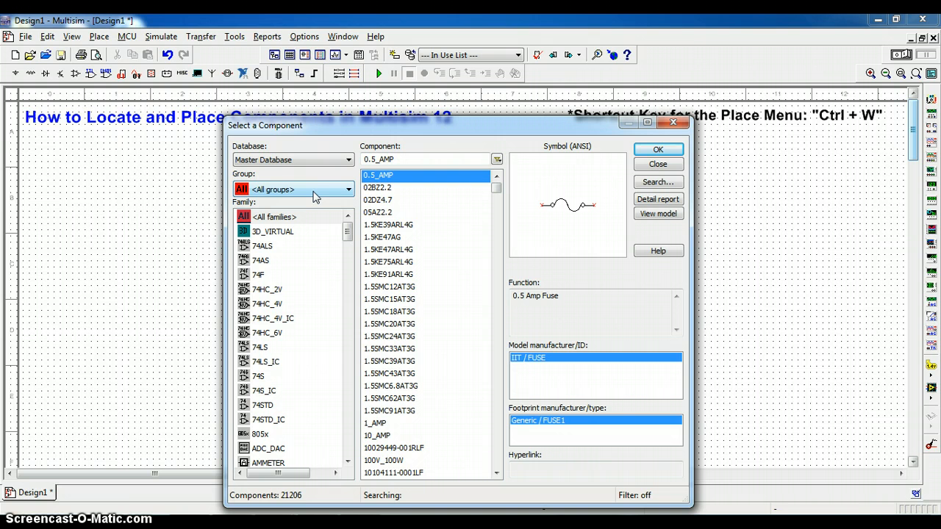
Review the available component groups, keeping <All groups> and <All families> selected in the Master Database
left_click(313, 191)
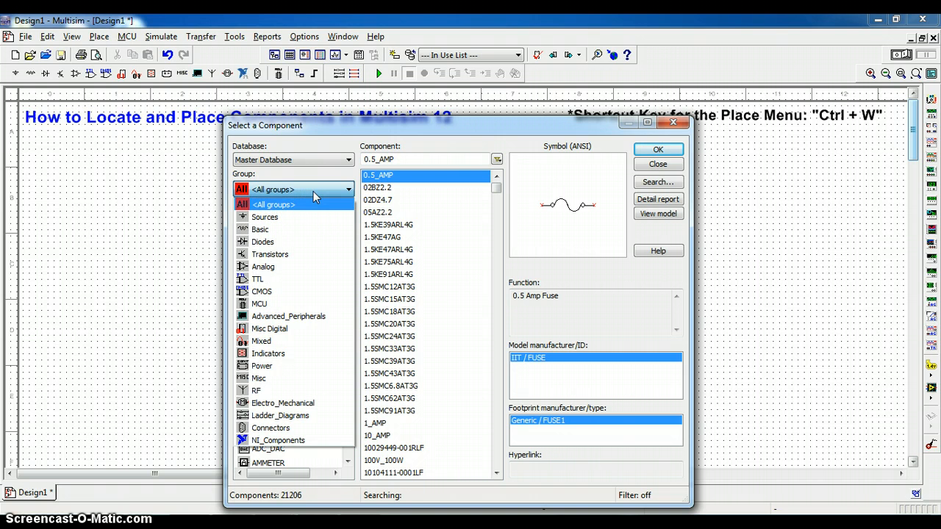
left_click(300, 221)
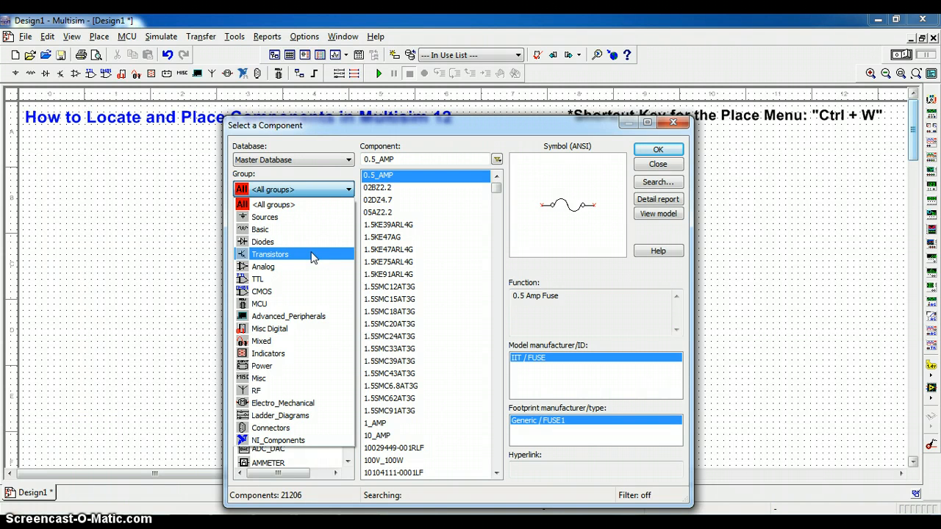
left_click(319, 206)
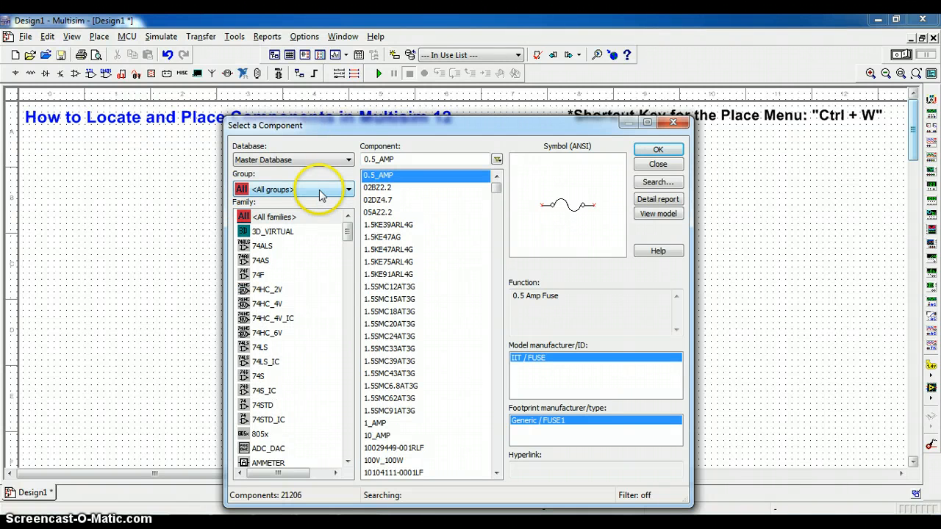
left_click(289, 217)
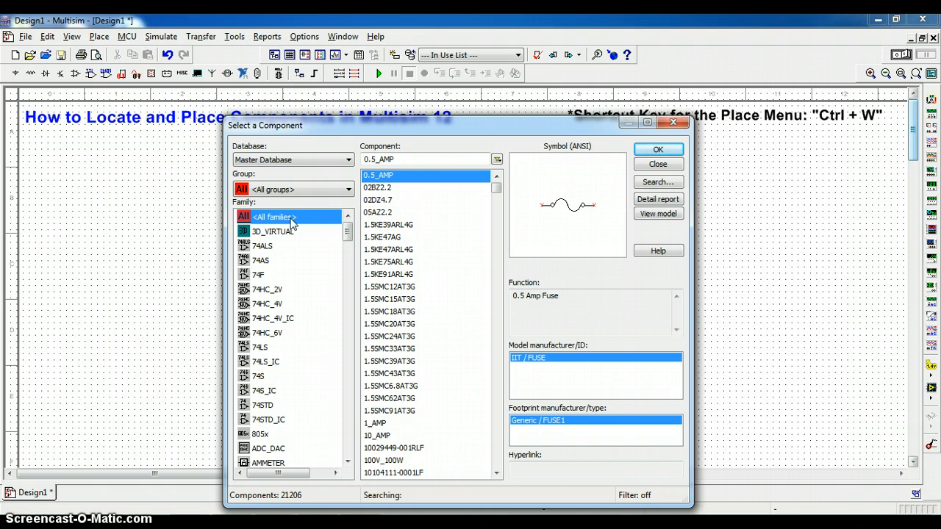
Search all components for "spdt", compare the switch variants, and place the interactive SPDT switch below the sheet's title text
left_click(406, 159)
left_click_drag(403, 159, 361, 158)
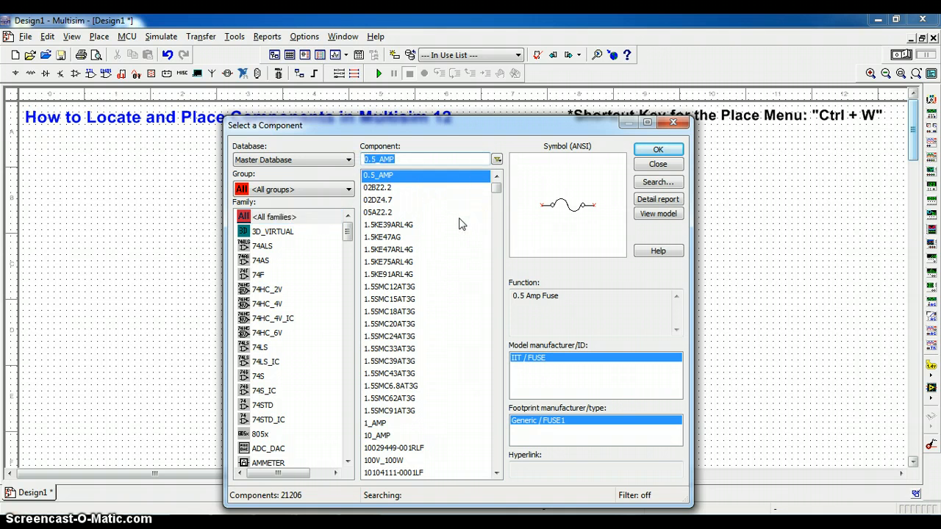
type("spdt")
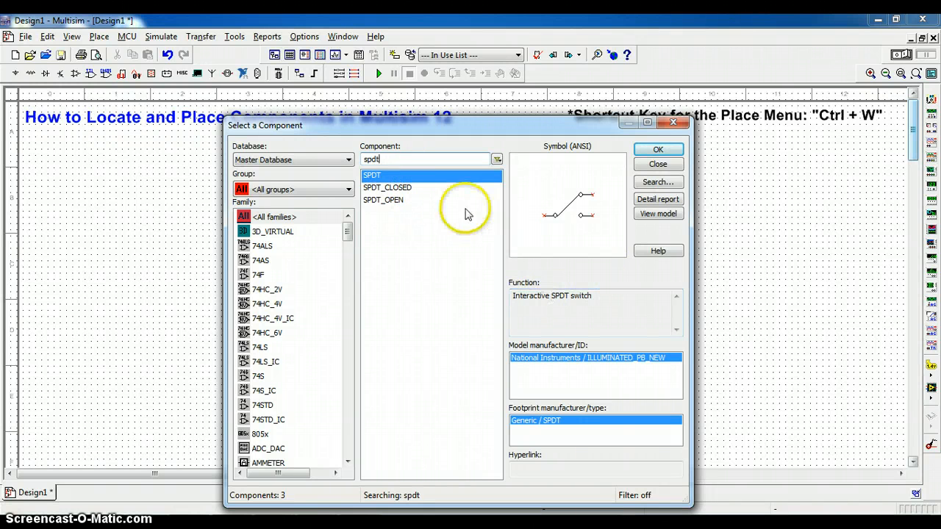
left_click(402, 189)
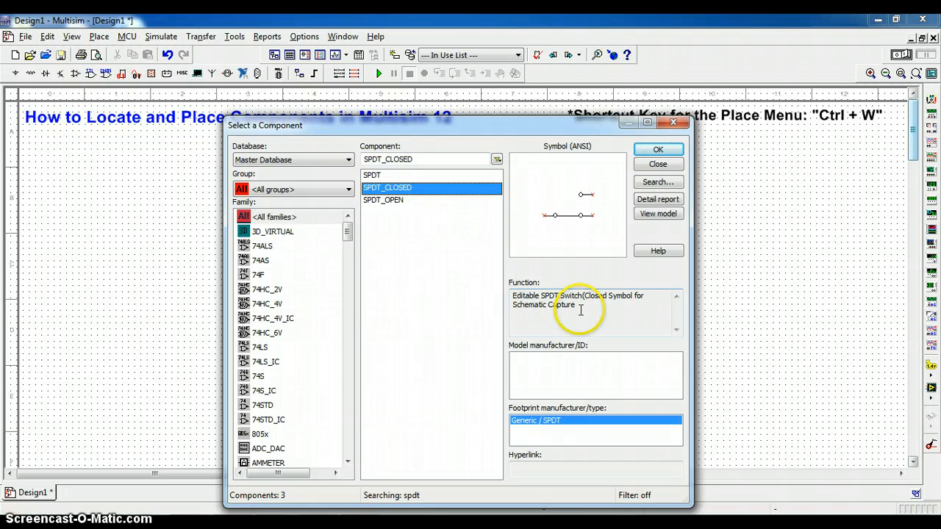
left_click(402, 201)
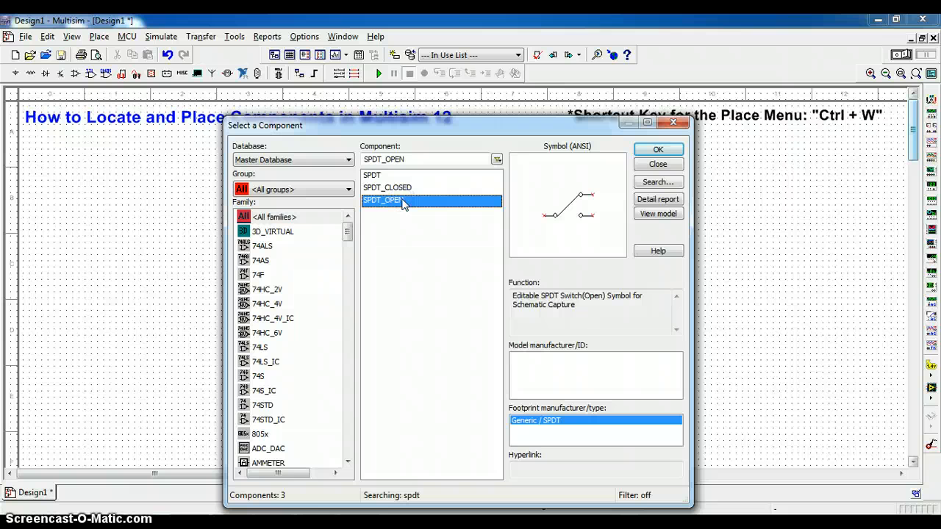
left_click(381, 177)
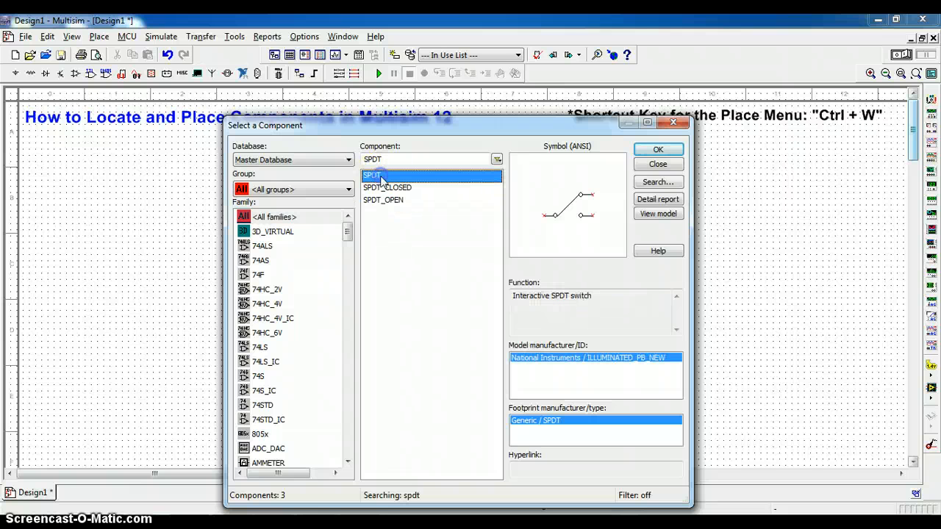
left_click(662, 150)
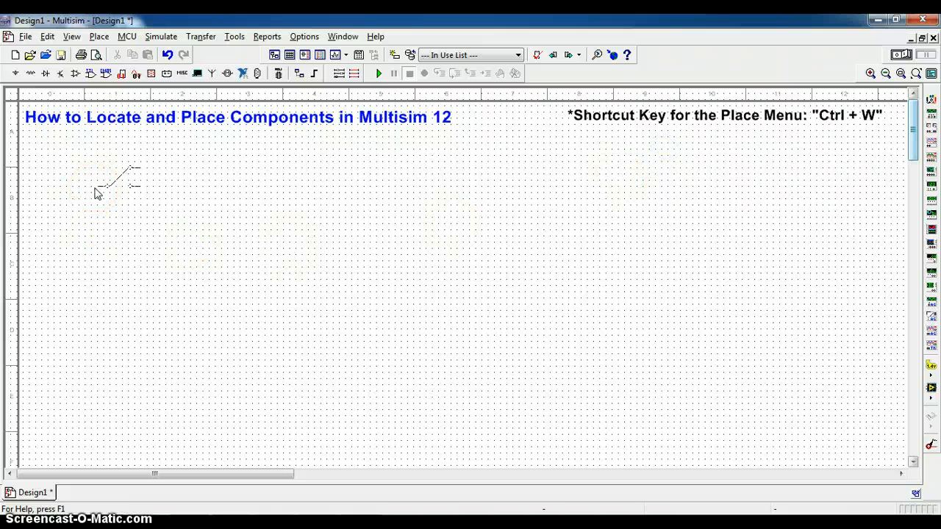
left_click(94, 193)
Search for "vcc" and place the VCC supply on the sheet, just right of the SPDT switch
left_click(455, 136)
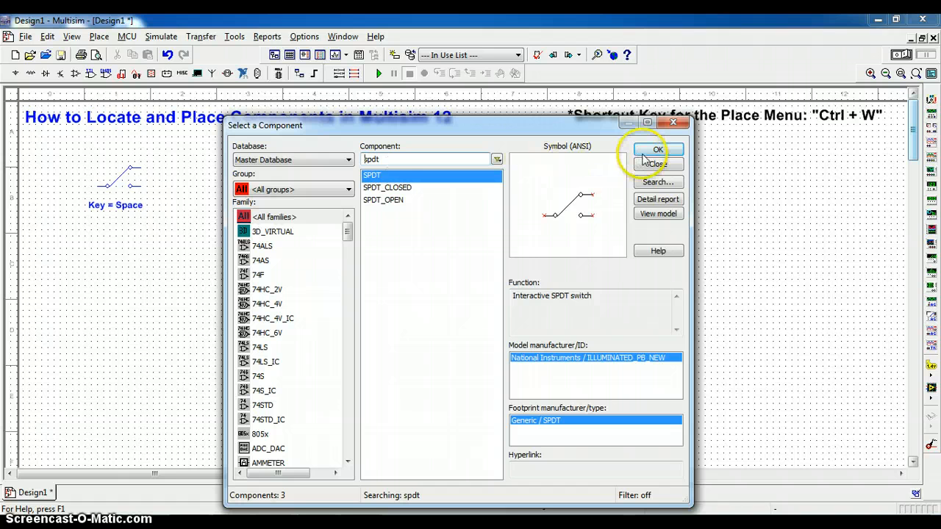
left_click(403, 159)
left_click_drag(395, 158, 366, 159)
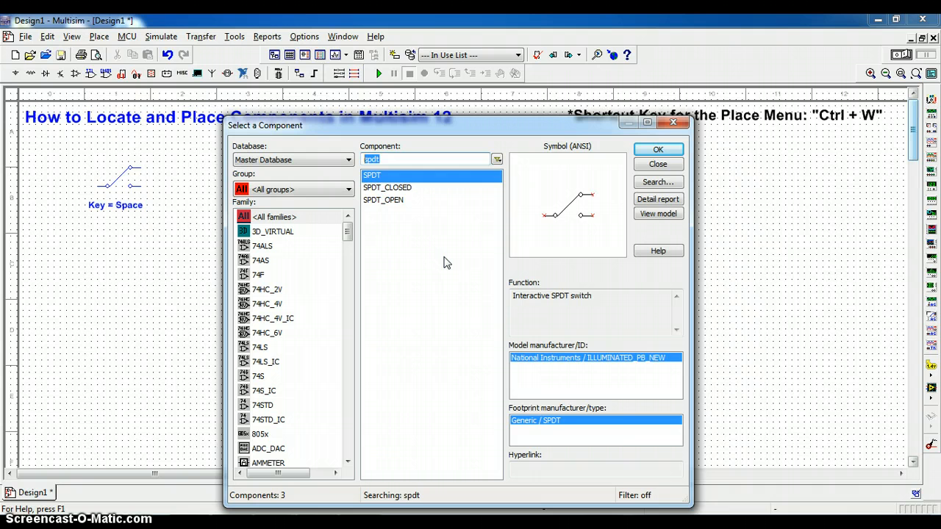
type("vcc")
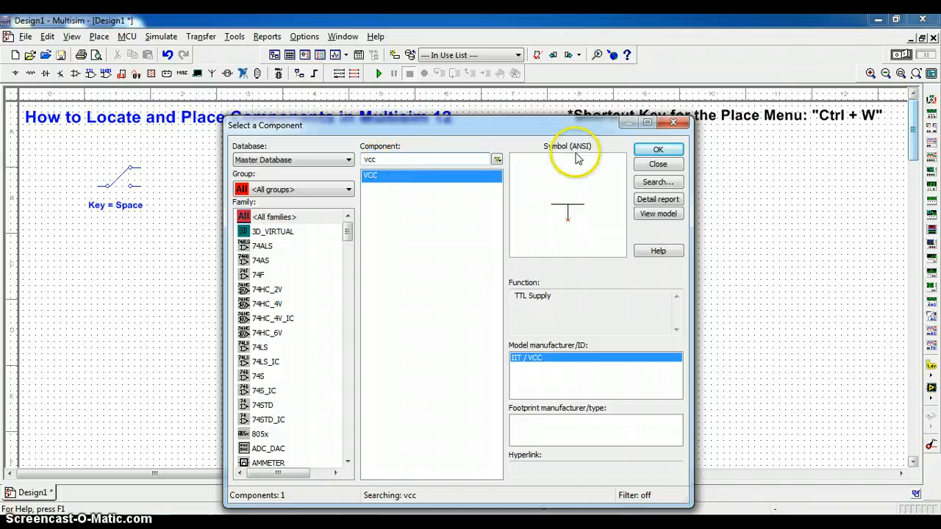
left_click(650, 153)
left_click(225, 164)
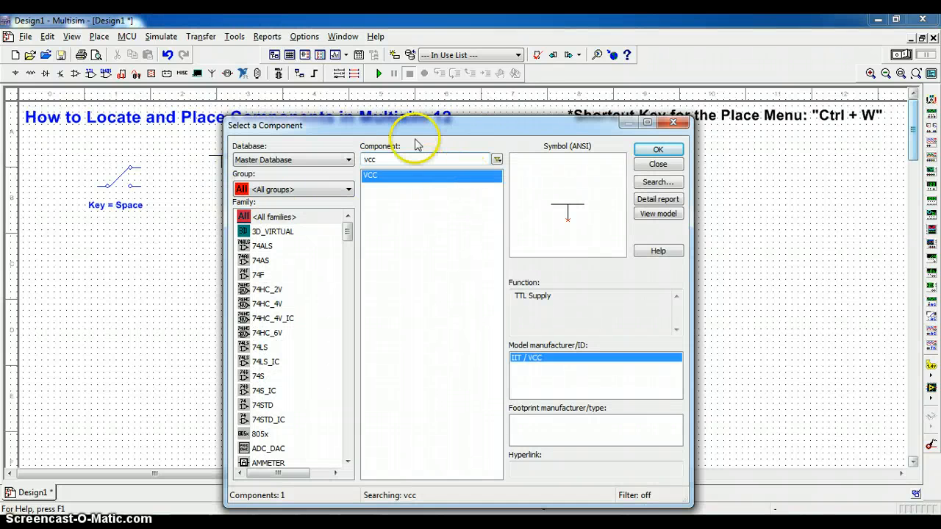
Search the component database for "ground" to examine the analog ground symbol
left_click_drag(409, 127, 435, 144)
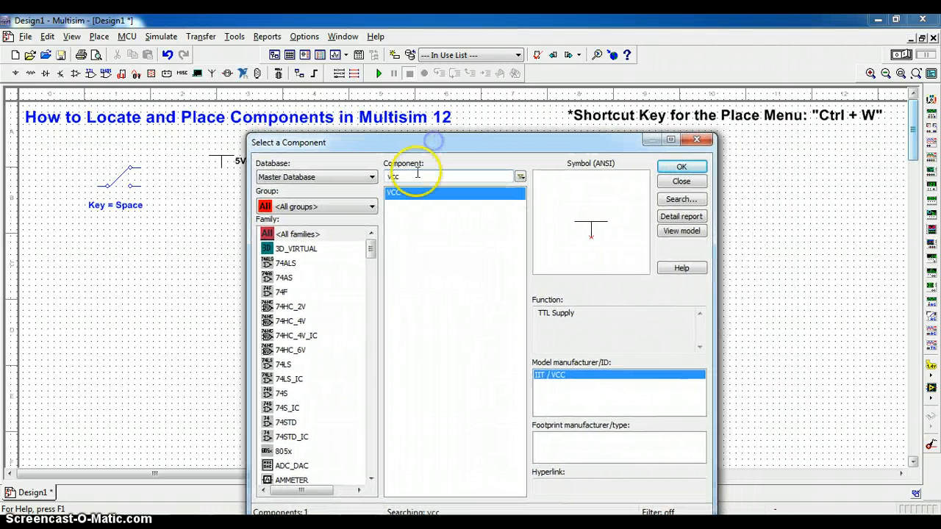
left_click(475, 196)
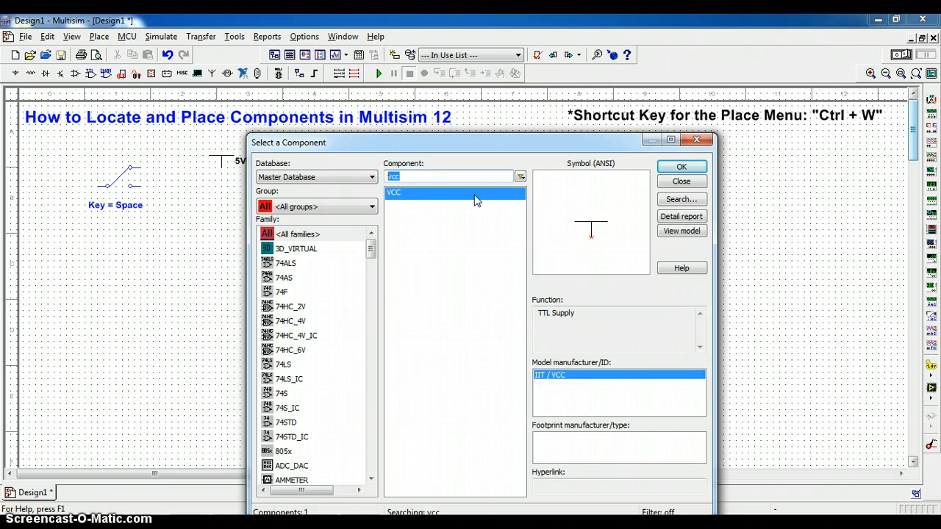
type("ground")
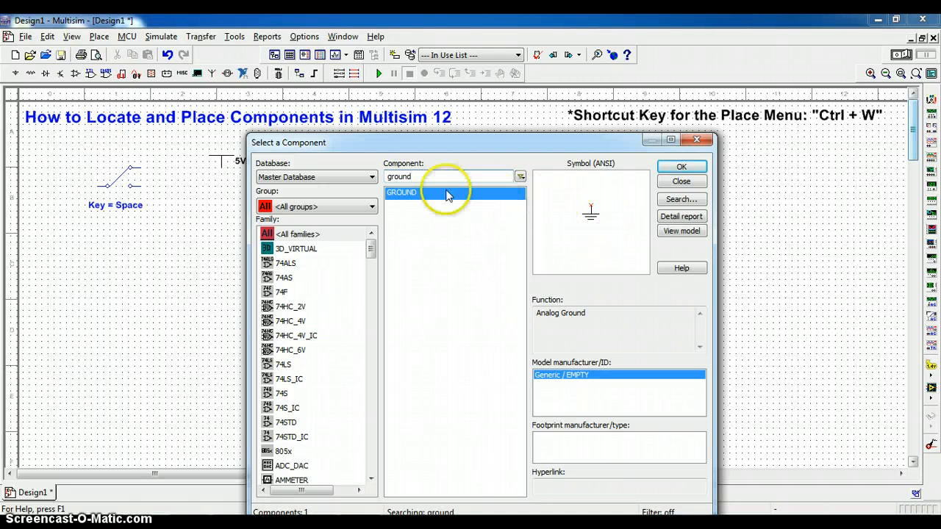
Search for "dgnd" and place the digital ground directly below the VCC supply
left_click_drag(420, 176, 374, 178)
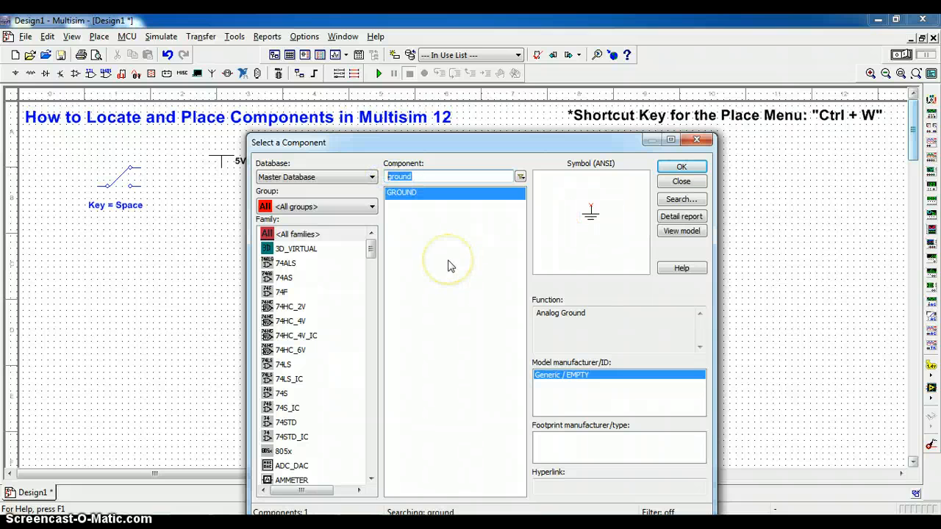
type("dgnd")
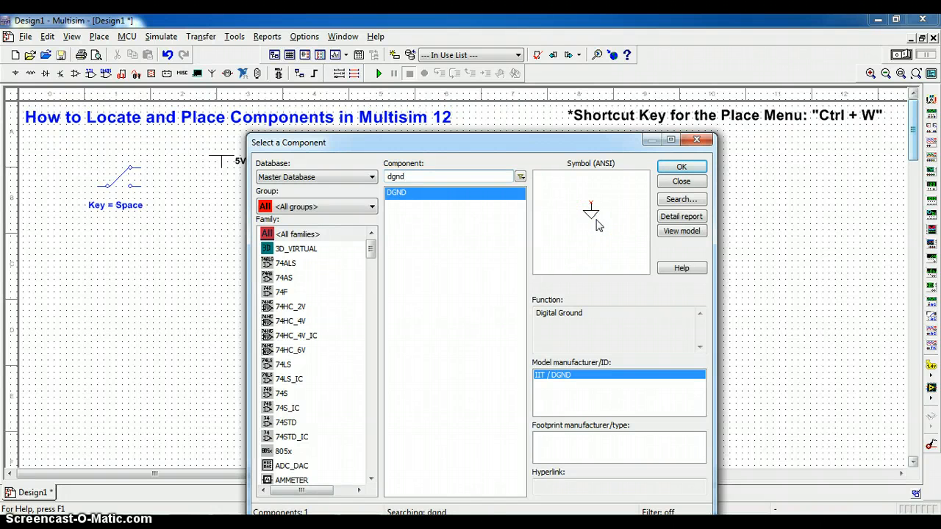
left_click(681, 167)
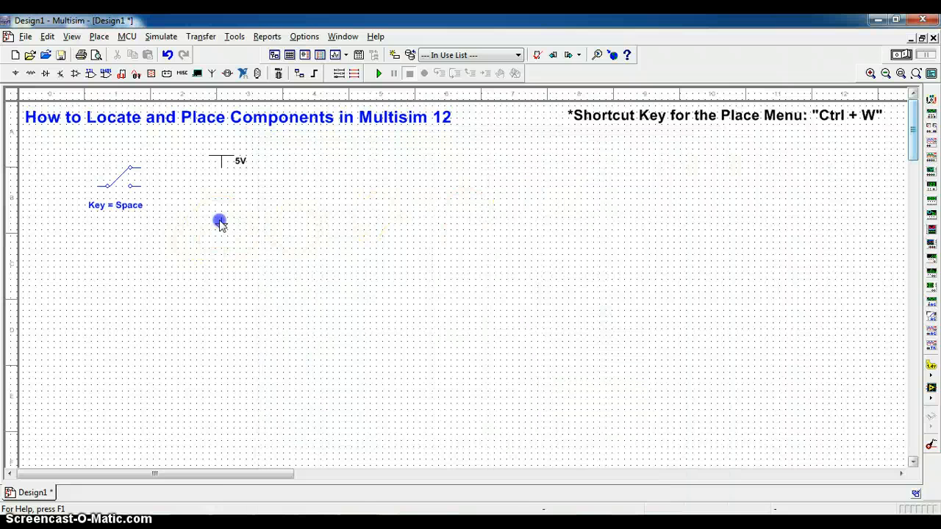
left_click(221, 223)
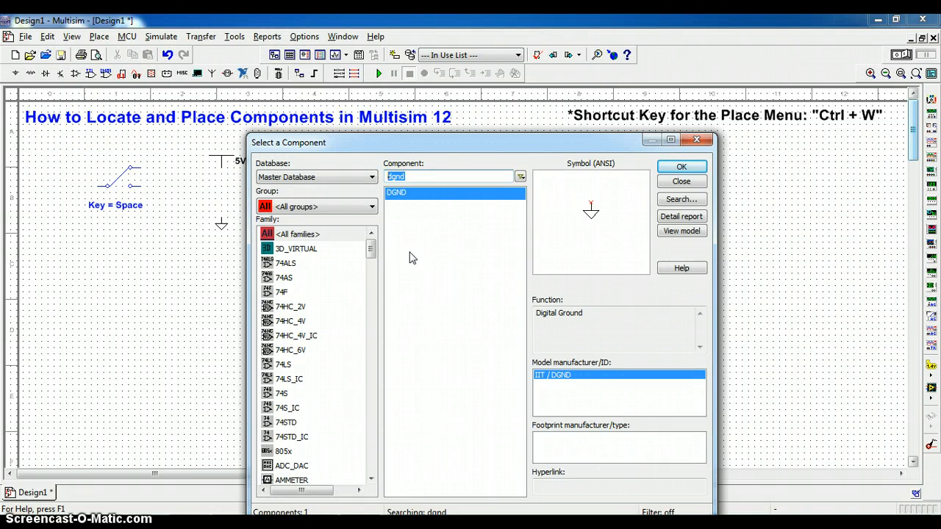
Search for "probe" and place a PROBE_DIG_ORANGE digital probe to the right of the VCC supply
type("probe")
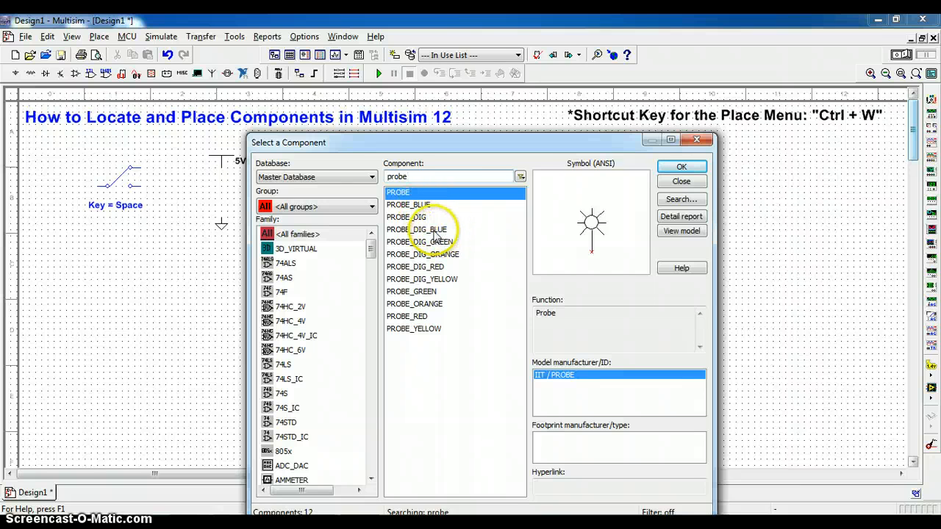
left_click(438, 231)
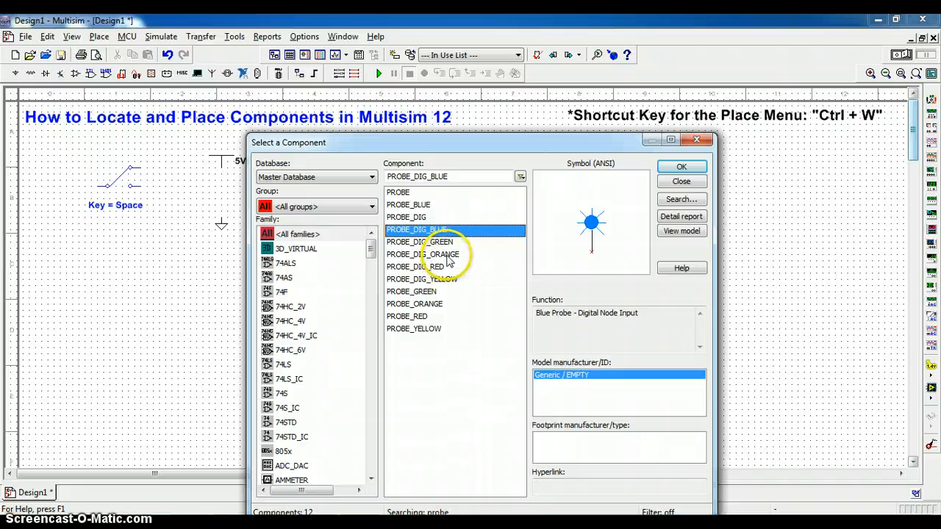
left_click(450, 253)
left_click(682, 167)
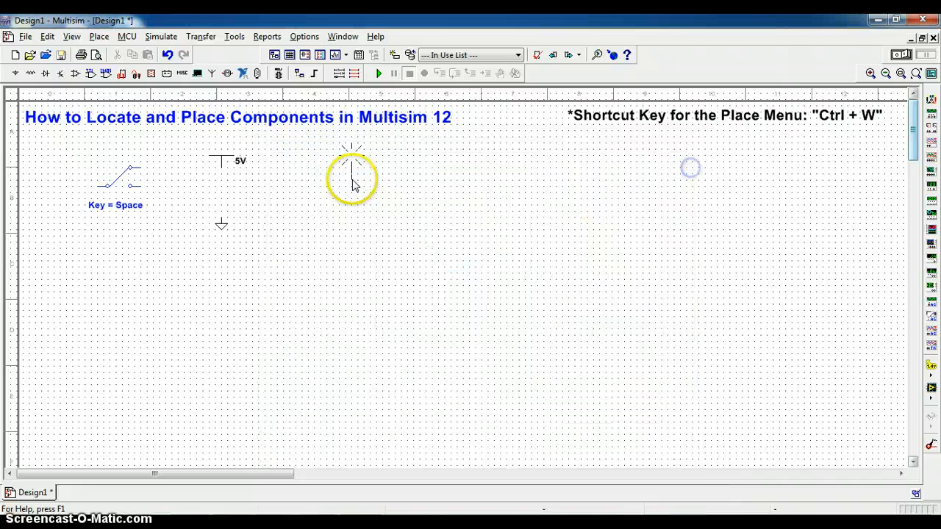
left_click(299, 193)
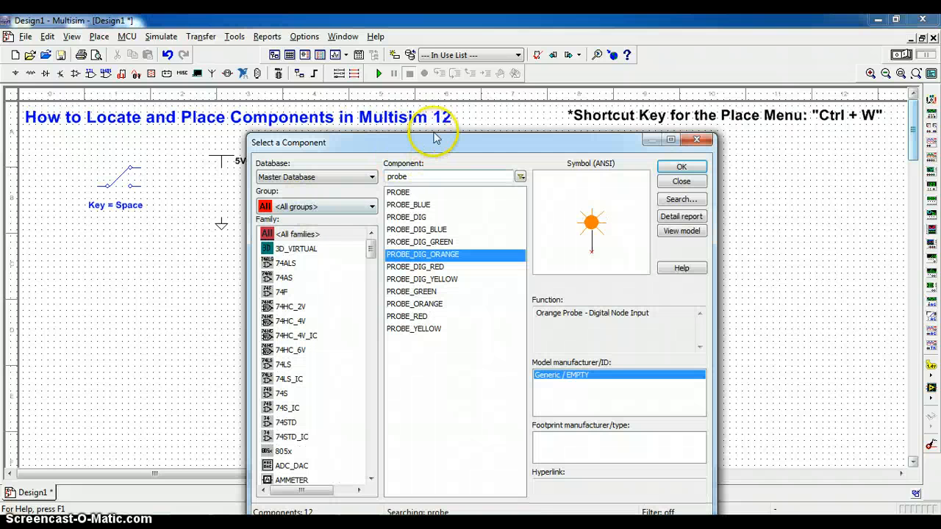
Move the component selection dialog clear of the placed parts and search for "74LS08"
left_click_drag(430, 139, 539, 144)
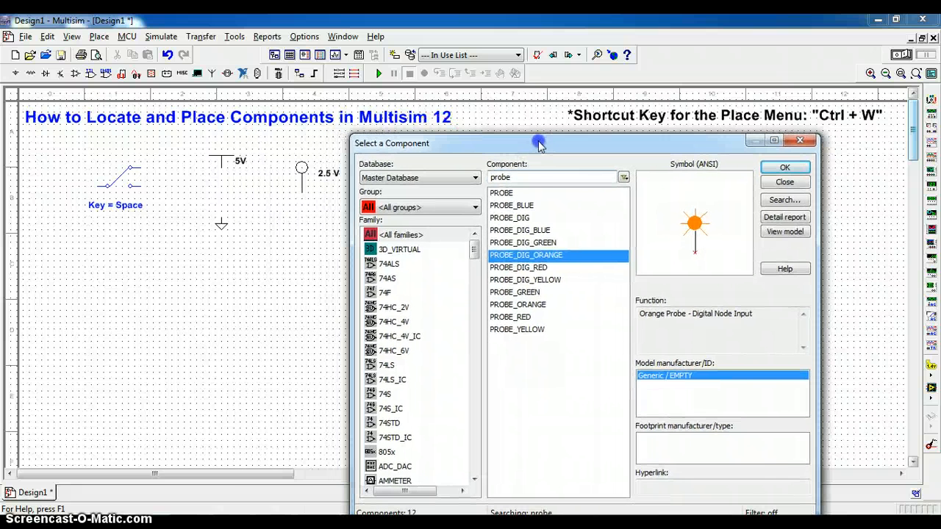
left_click(516, 177)
left_click_drag(516, 177, 488, 178)
key("BackSpace")
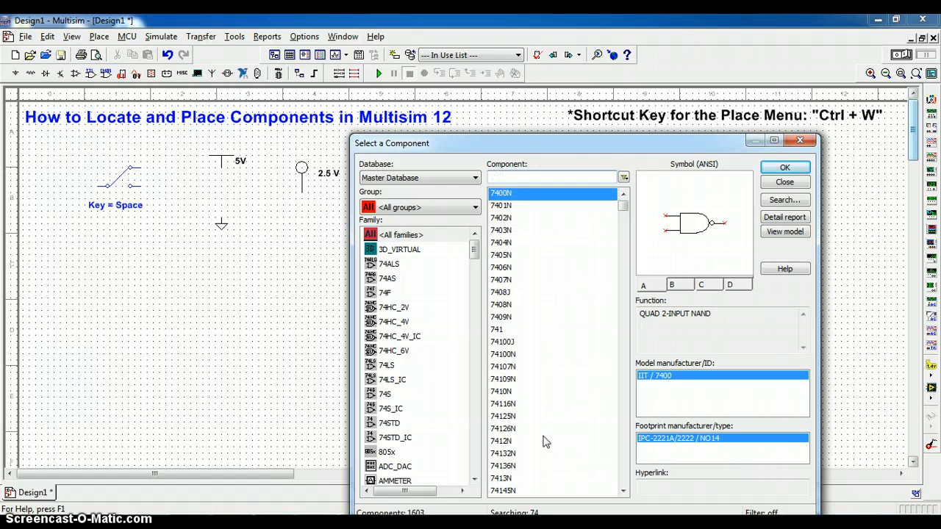
type("74LS")
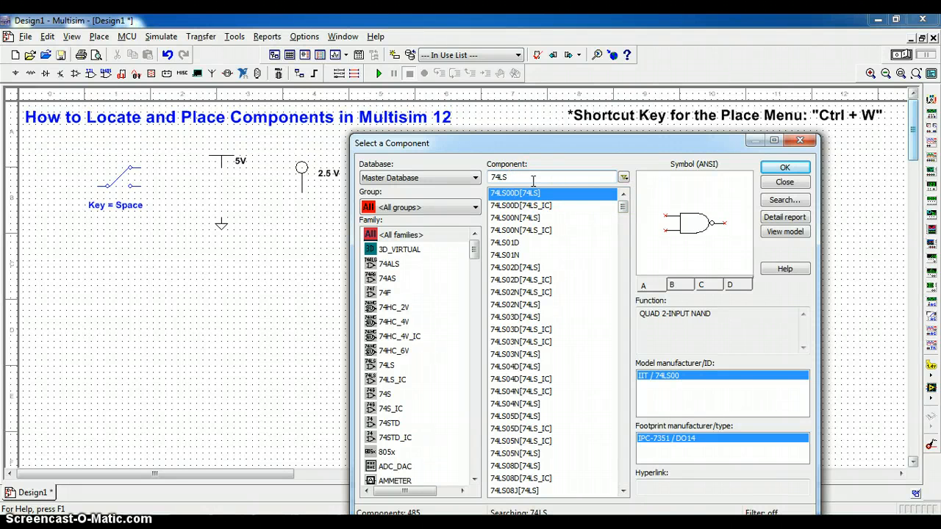
type("08")
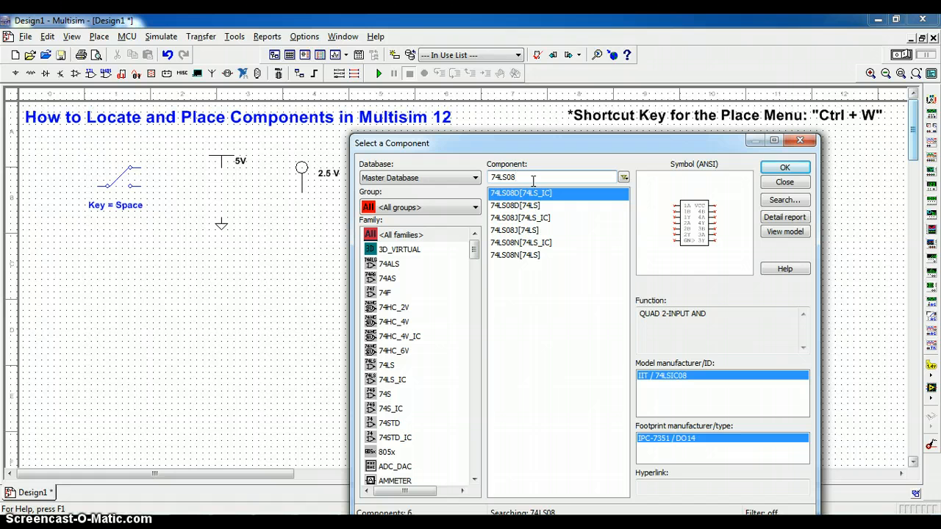
Place section A of the 74LS08N AND gate from the 74LS family, end the placement, and position the gate below the probe
left_click(524, 257)
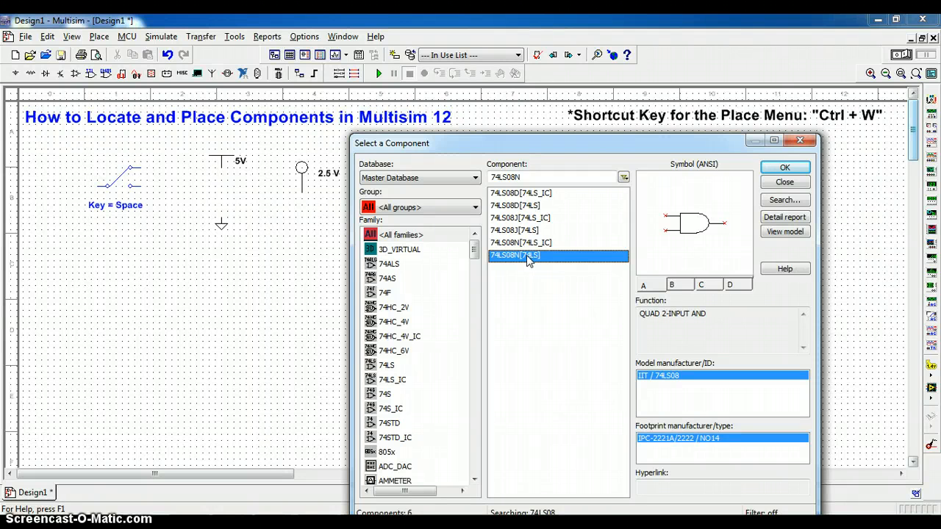
left_click(529, 244)
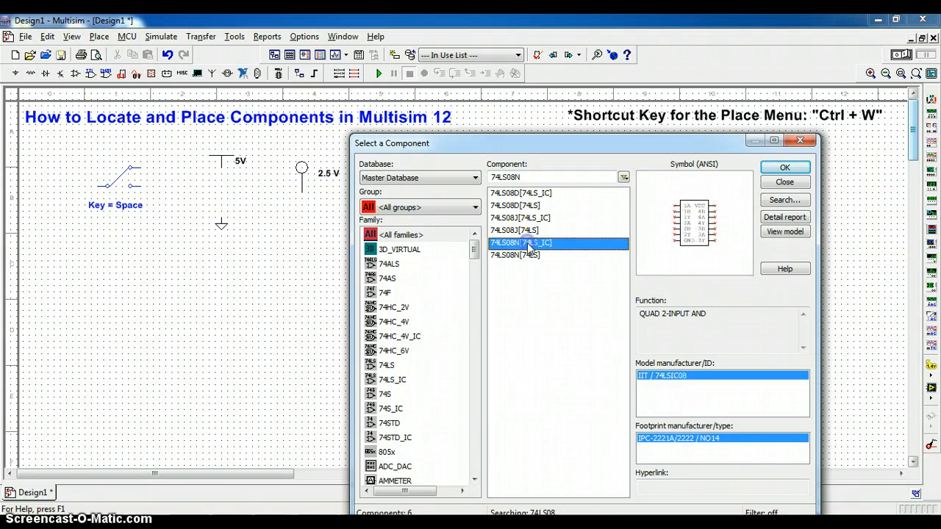
left_click(524, 255)
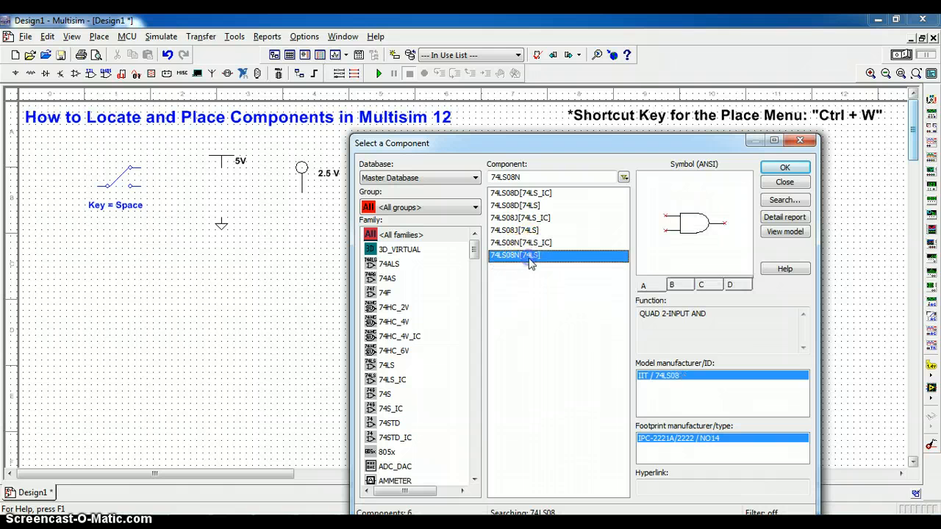
left_click(799, 174)
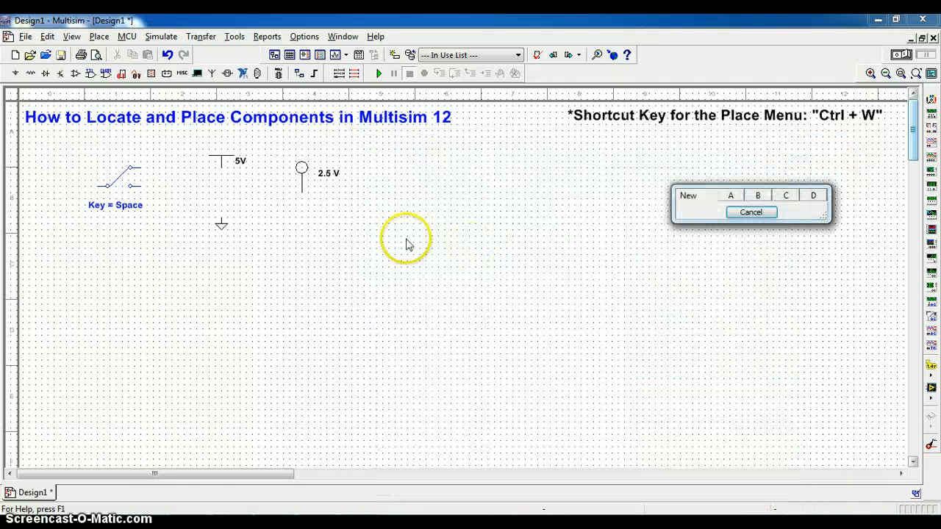
left_click(732, 194)
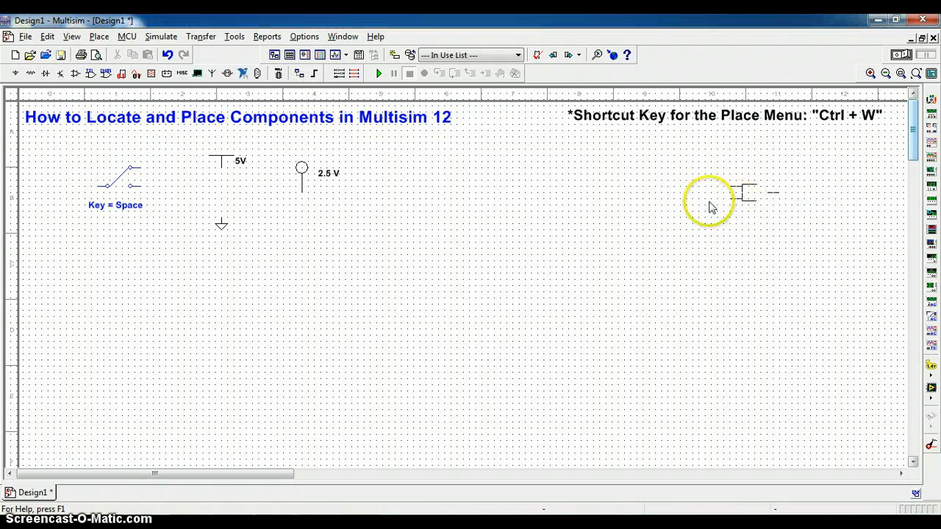
left_click(425, 247)
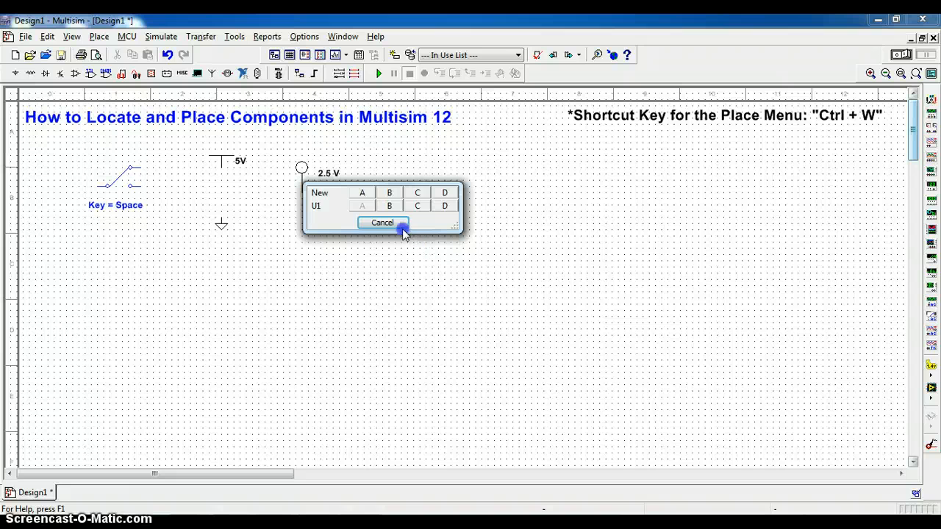
left_click(399, 224)
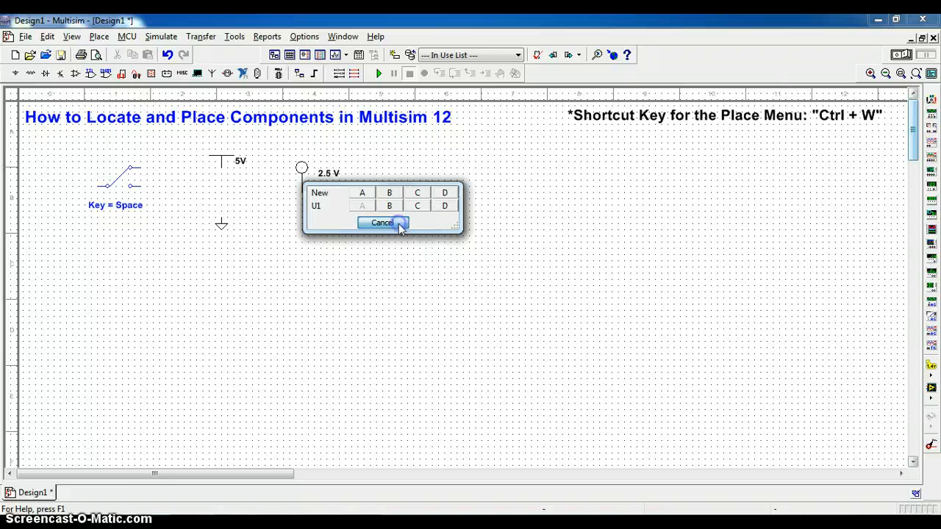
left_click(784, 182)
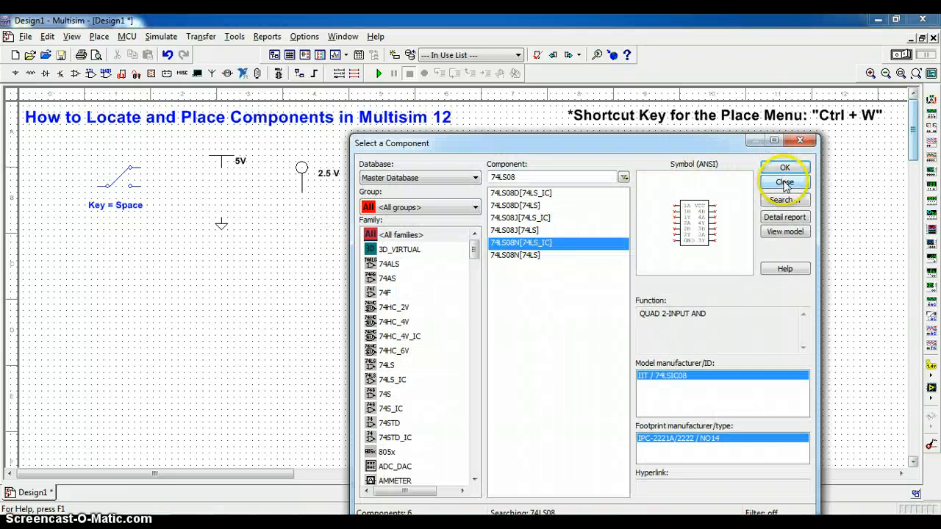
left_click_drag(394, 206, 306, 242)
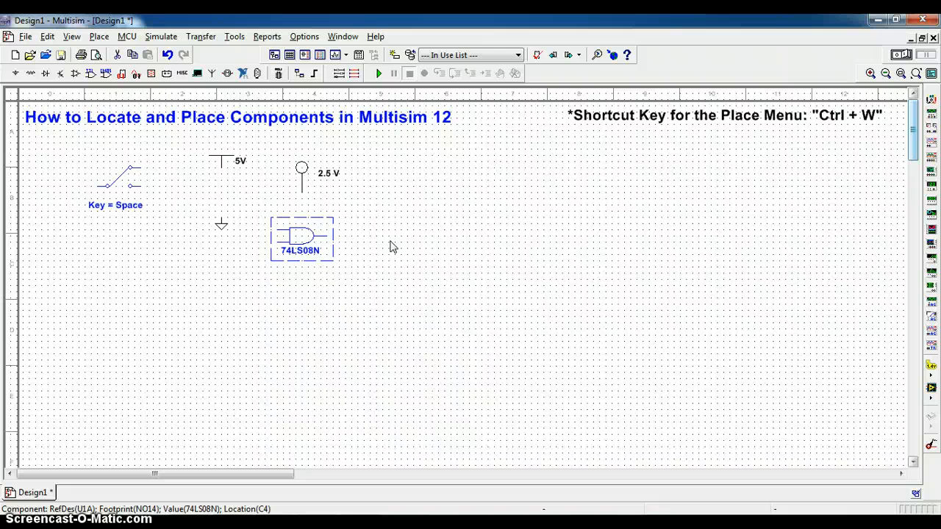
Reopen the component selection dialog
key("ctrl+w")
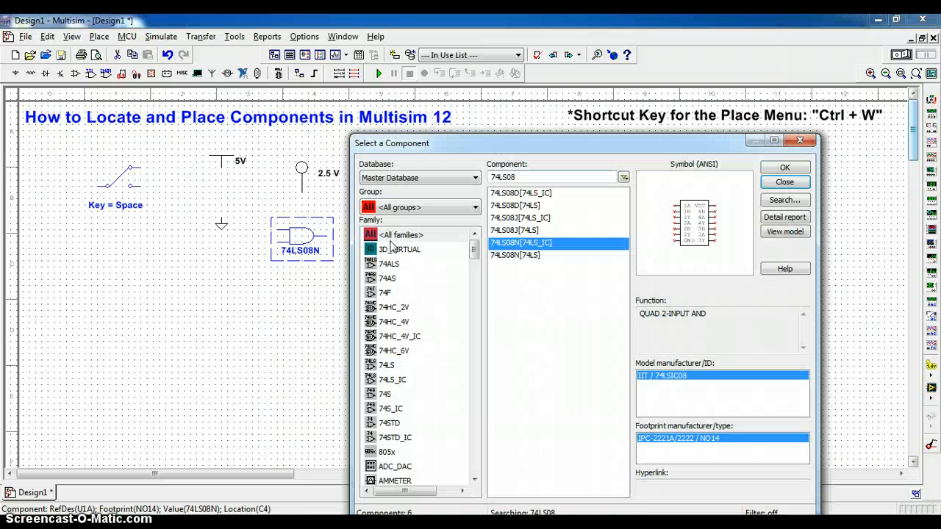